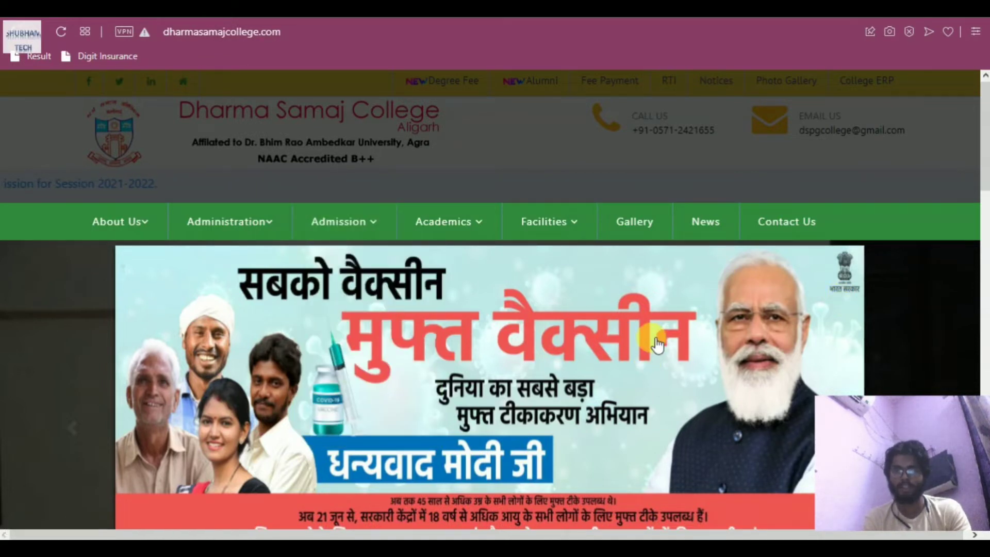
- Dismiss the vaccination banner on the college home page and open the new applicant registration form through the Admission for Session 2021-2022 notice
scroll(658, 346, "down", 3)
scroll(659, 346, "down", 2)
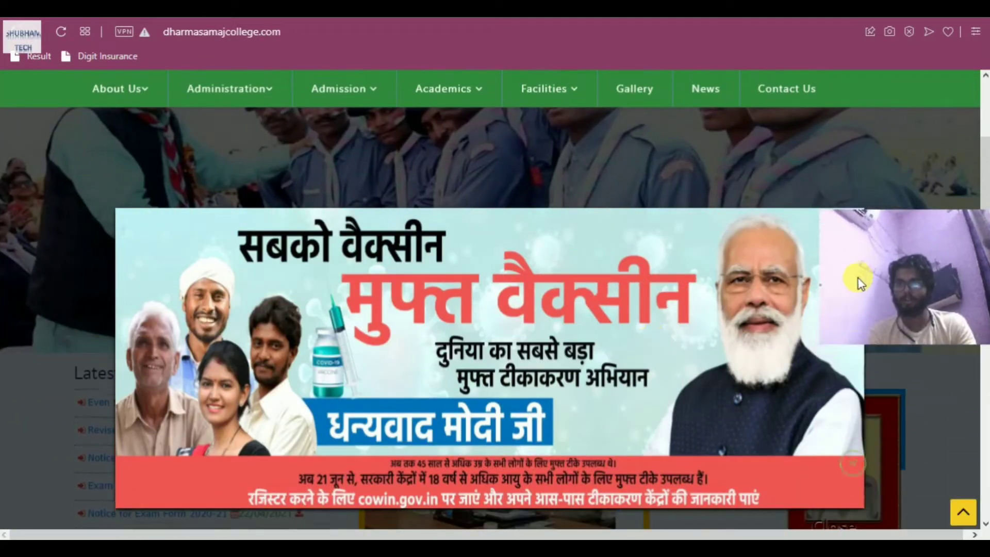
left_click(830, 527)
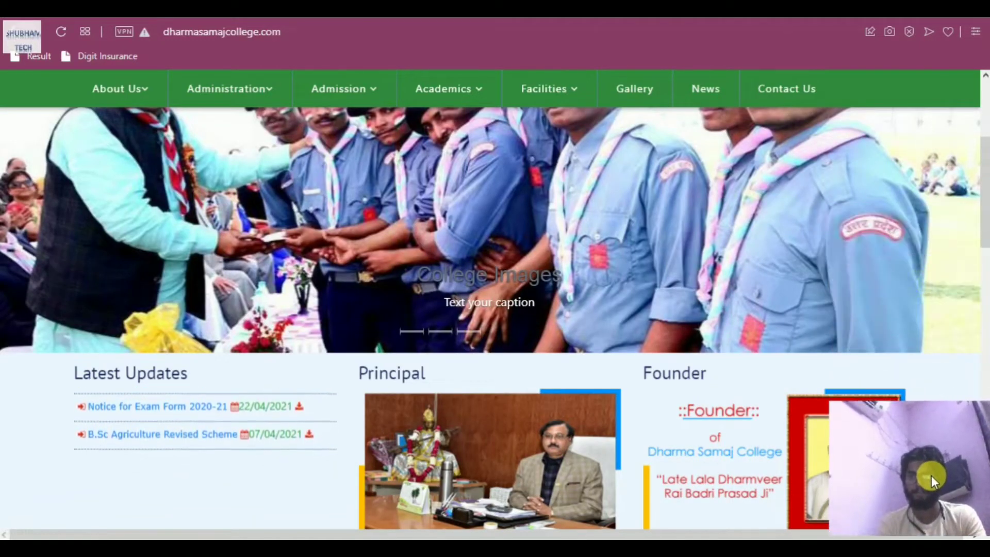
scroll(801, 361, "up", 5)
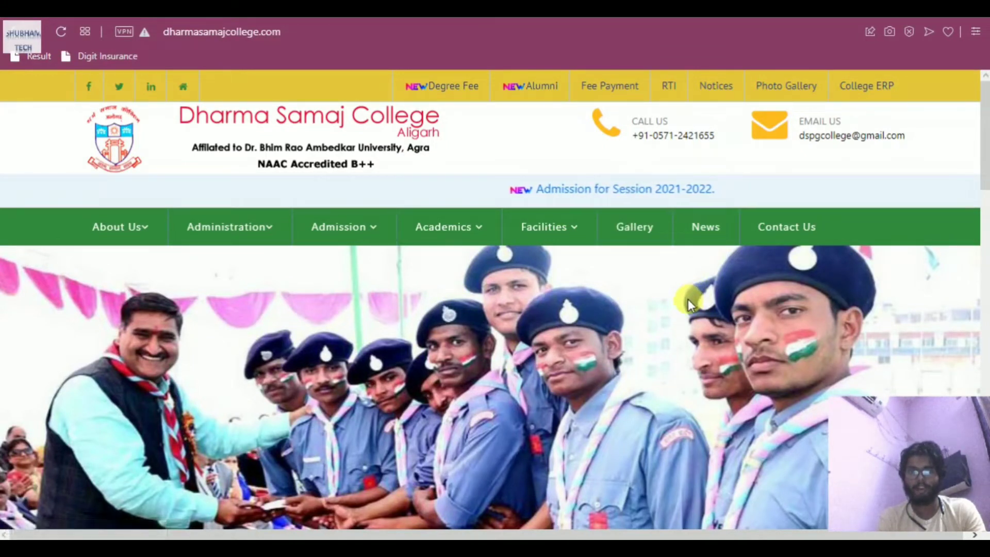
left_click(626, 197)
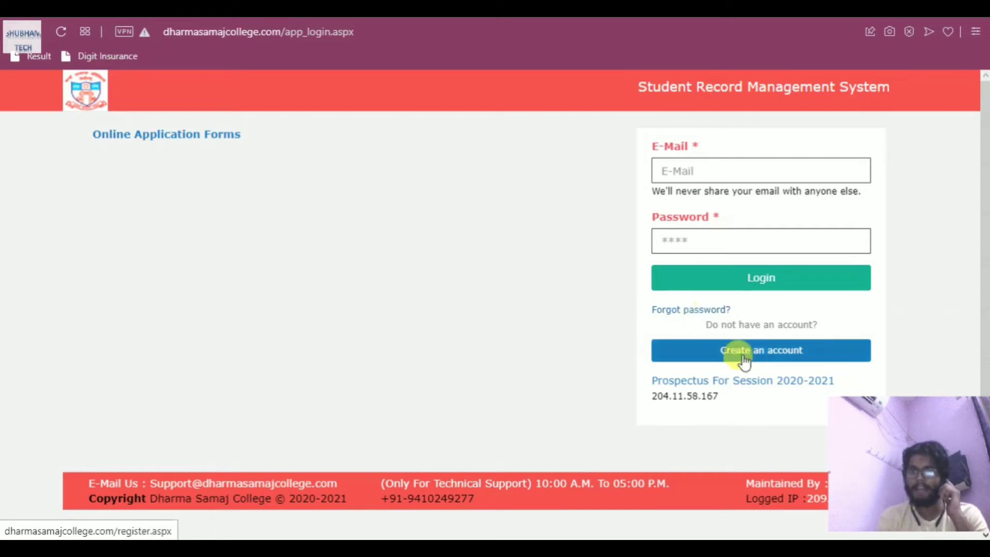
left_click(778, 356)
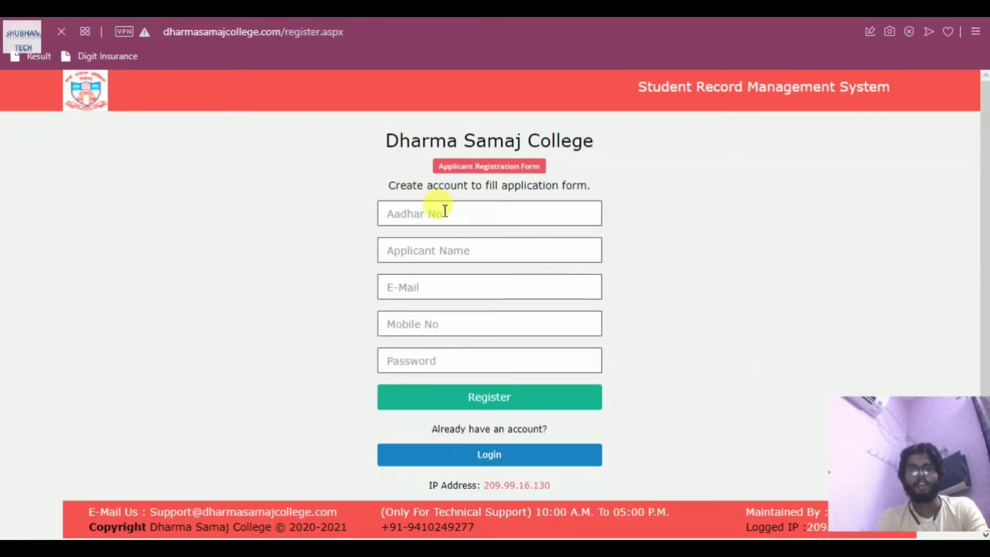
- Register an applicant account with the Aadhaar number, applicant's name, e-mail, mobile number and account password
left_click(443, 212)
type("8")
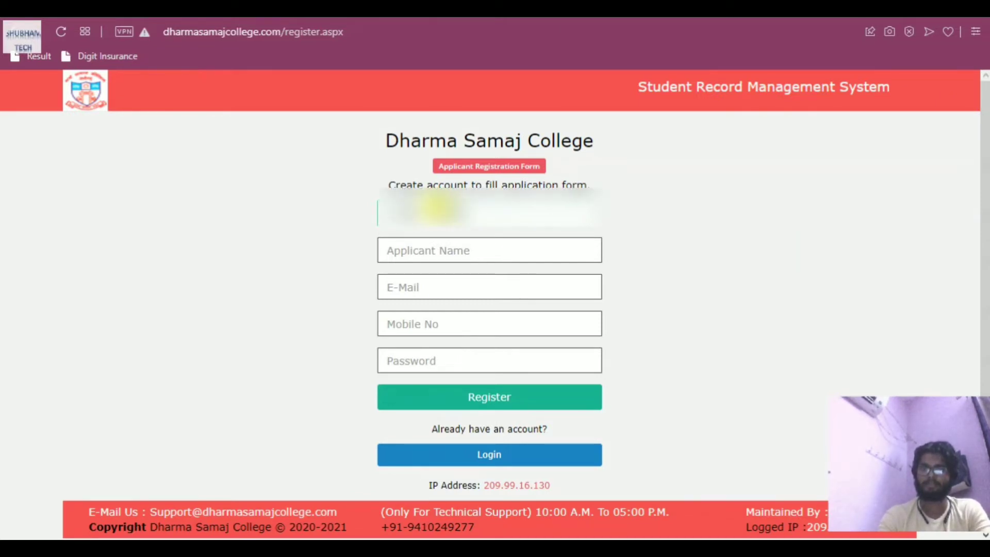
key("Tab")
type("shu")
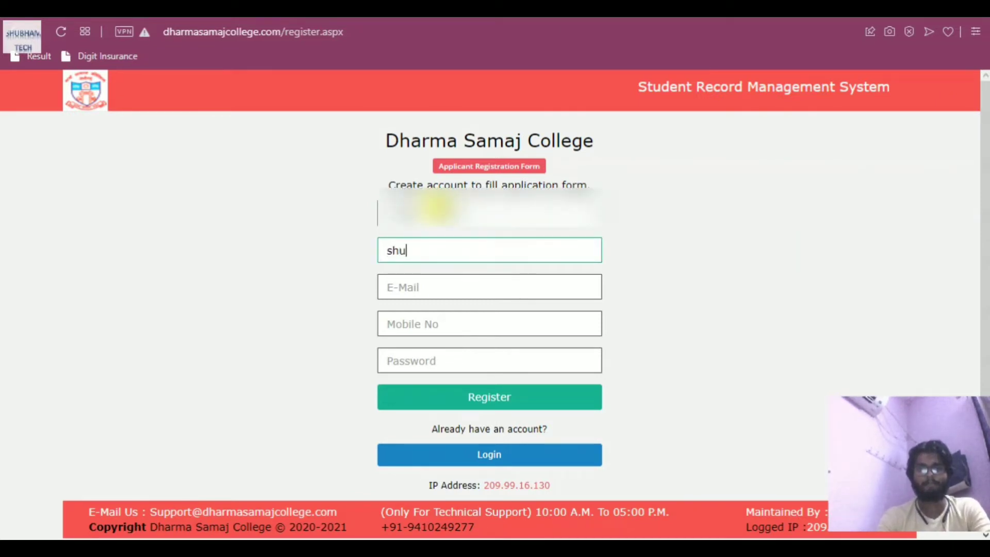
key("Tab")
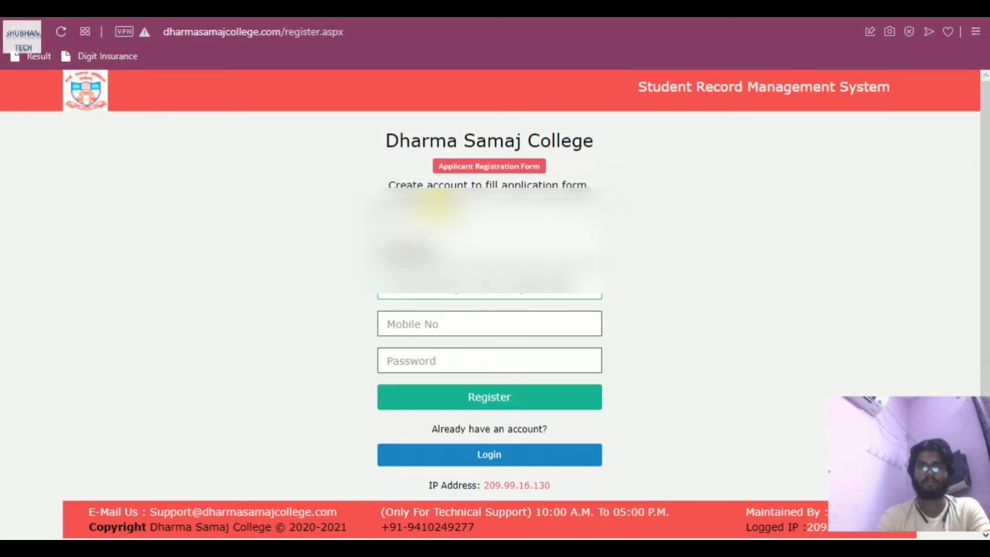
key("Tab")
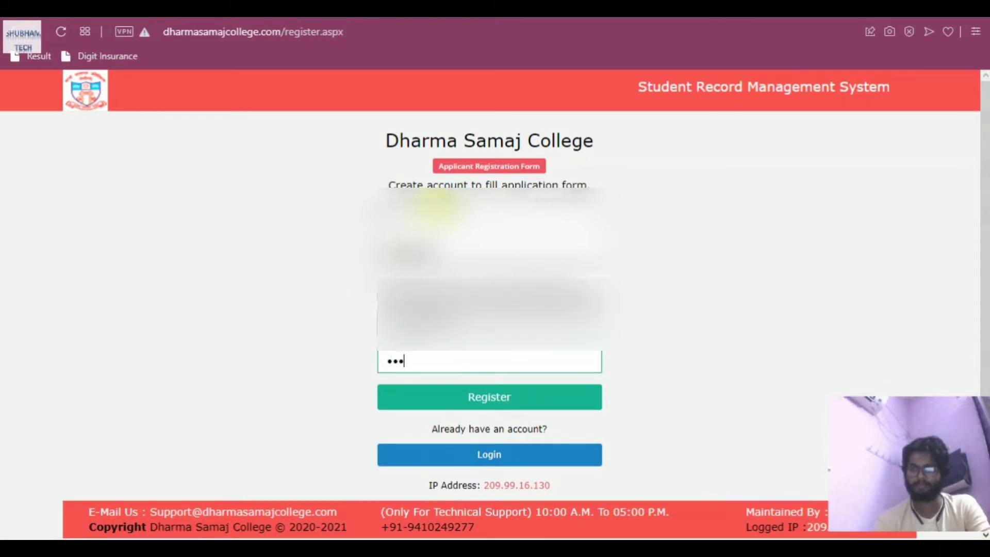
type("••••••••")
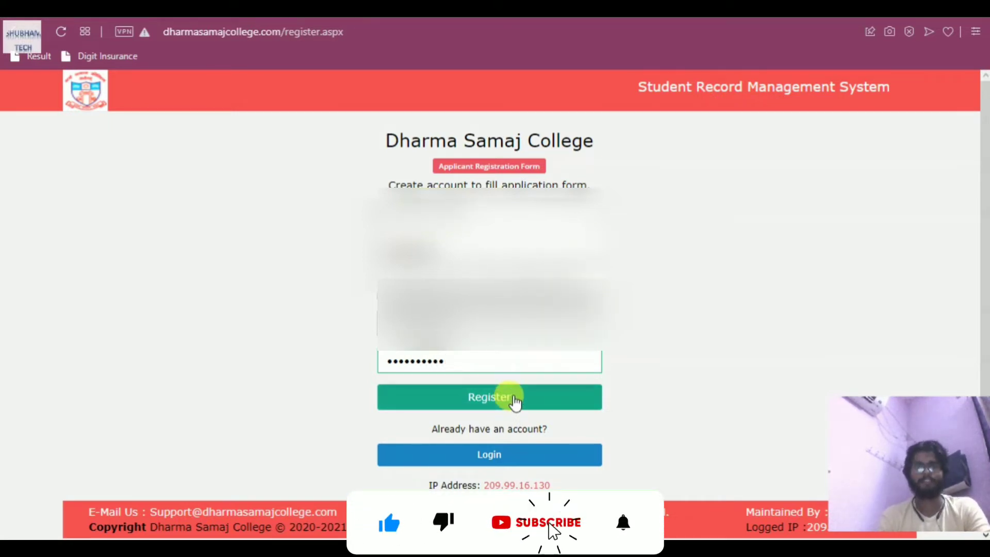
left_click(515, 402)
- Log in to the SRMS portal with the registered e-mail and password, and open the Fresh UG Course application form
left_click_drag(622, 223, 461, 223)
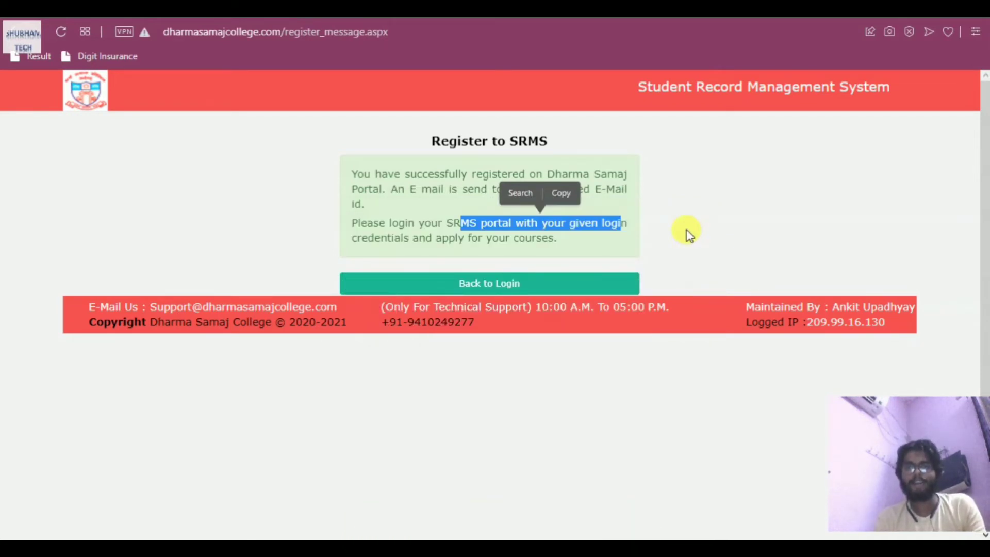
left_click(688, 210)
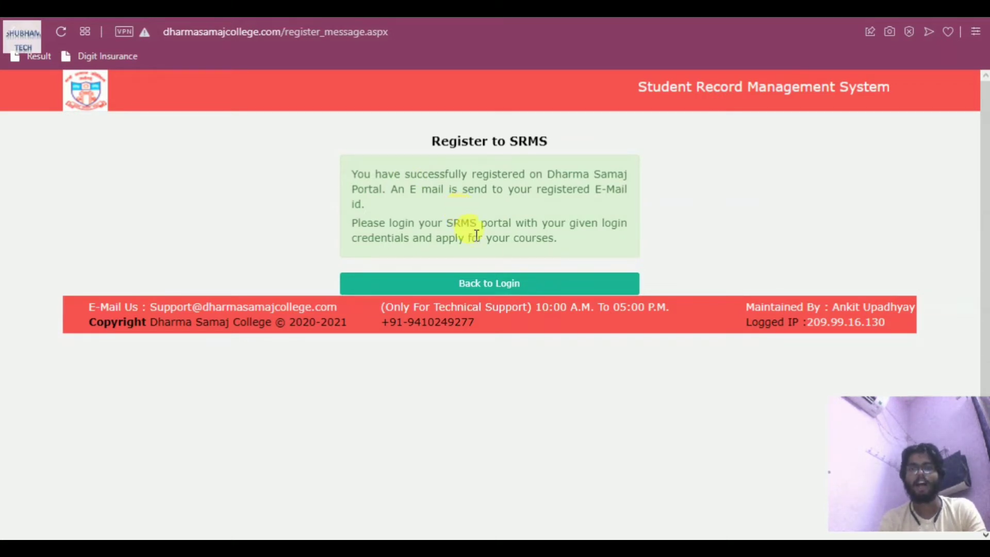
left_click(496, 287)
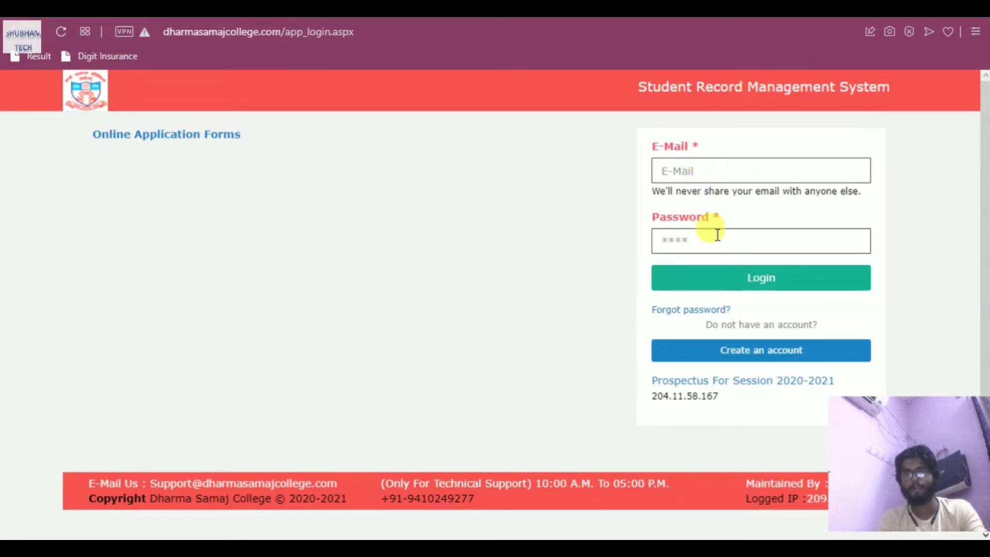
left_click(709, 171)
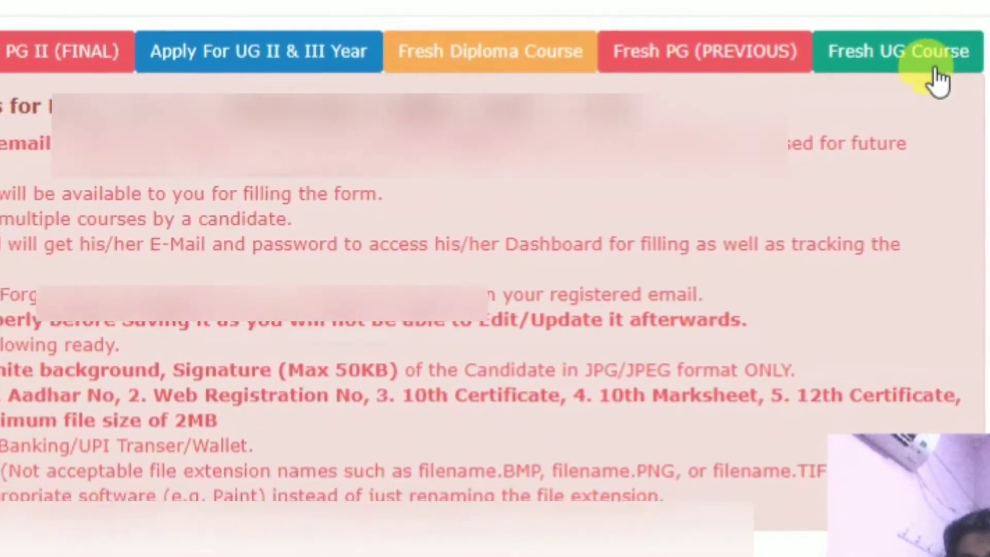
left_click(953, 69)
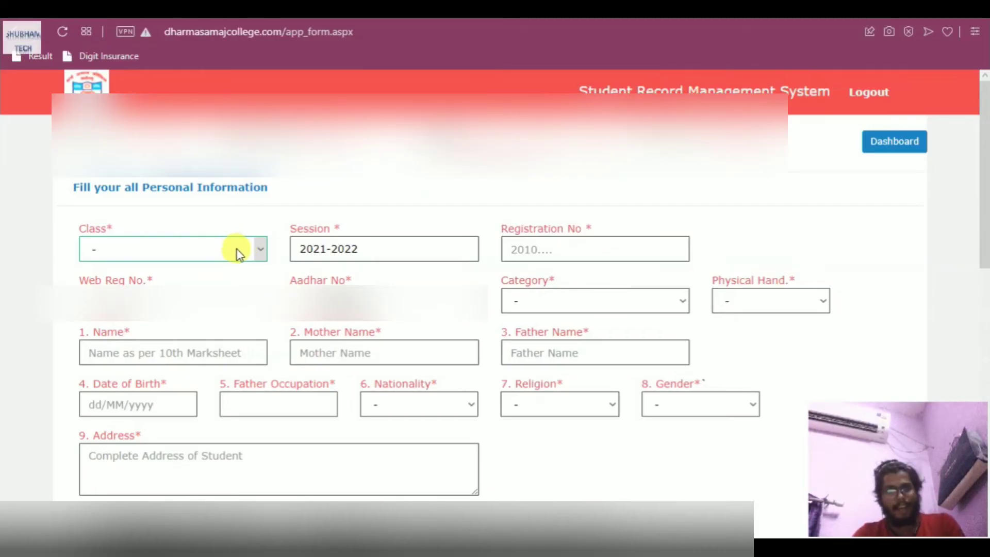
- Choose BALLB 1st Year as the class and enter the applicant's registration number
left_click(239, 254)
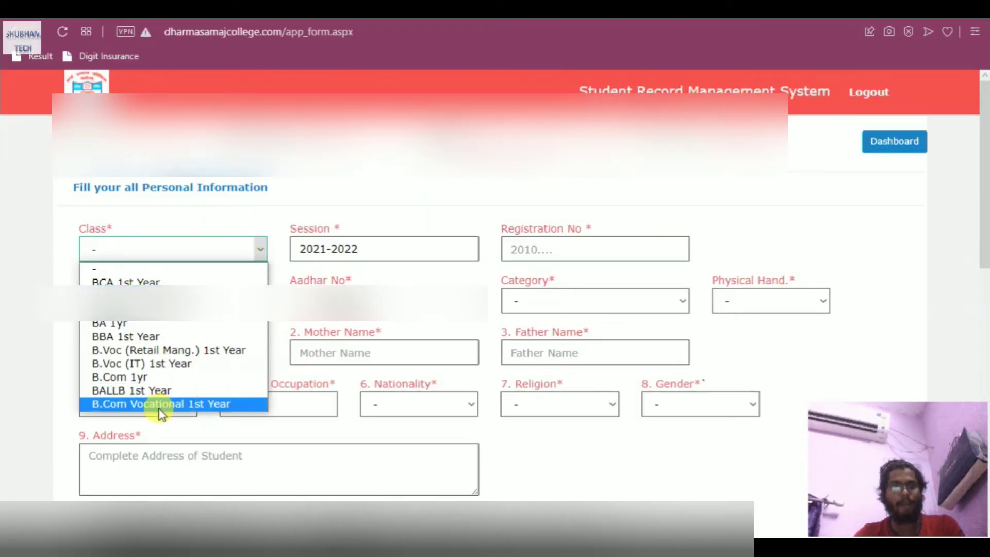
left_click(165, 393)
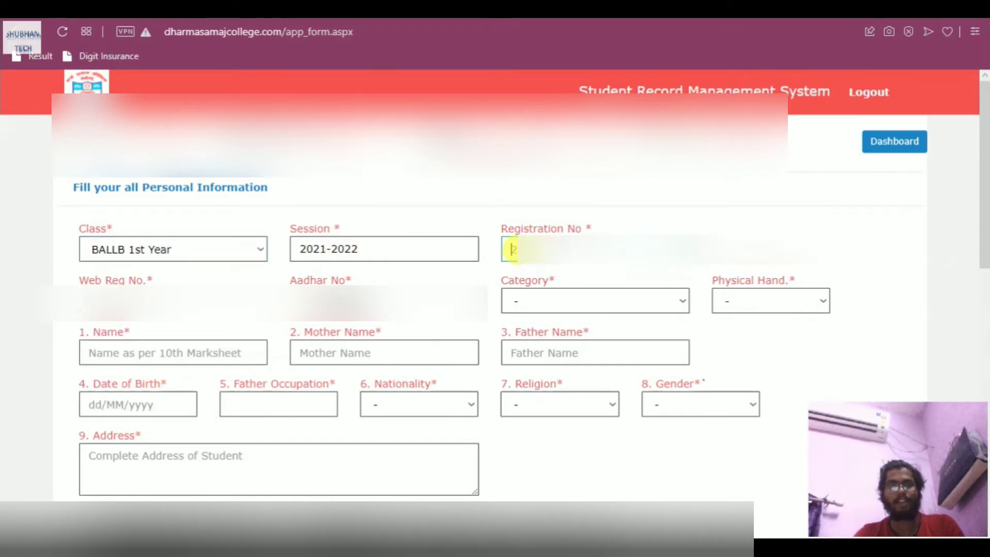
type("2")
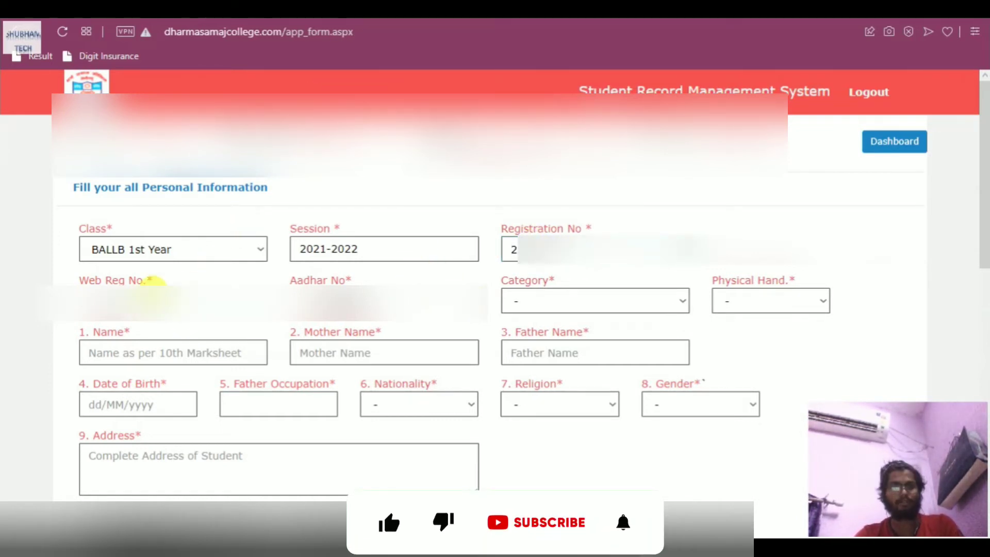
- Set the applicant's category to GENERAL and the physical handicap status to No
left_click(539, 302)
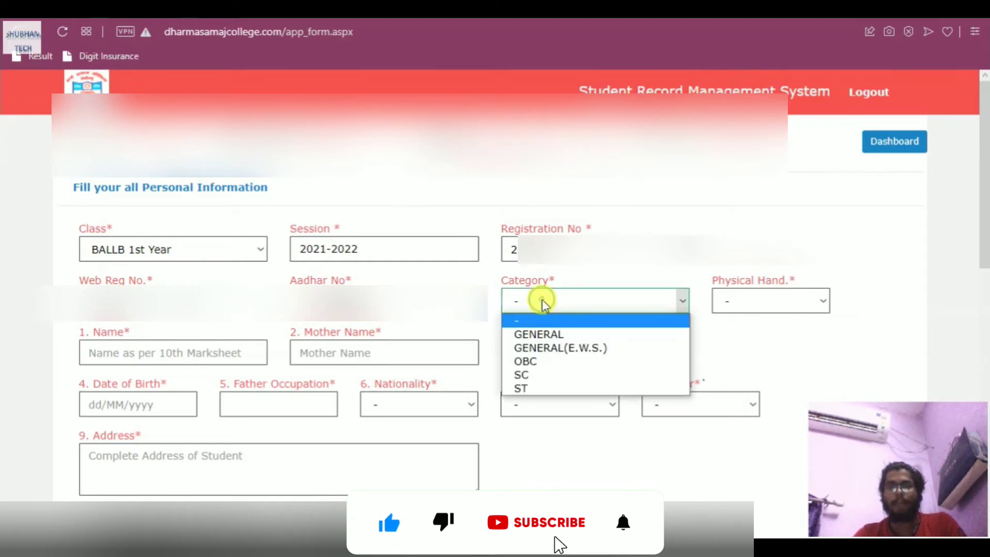
left_click(556, 334)
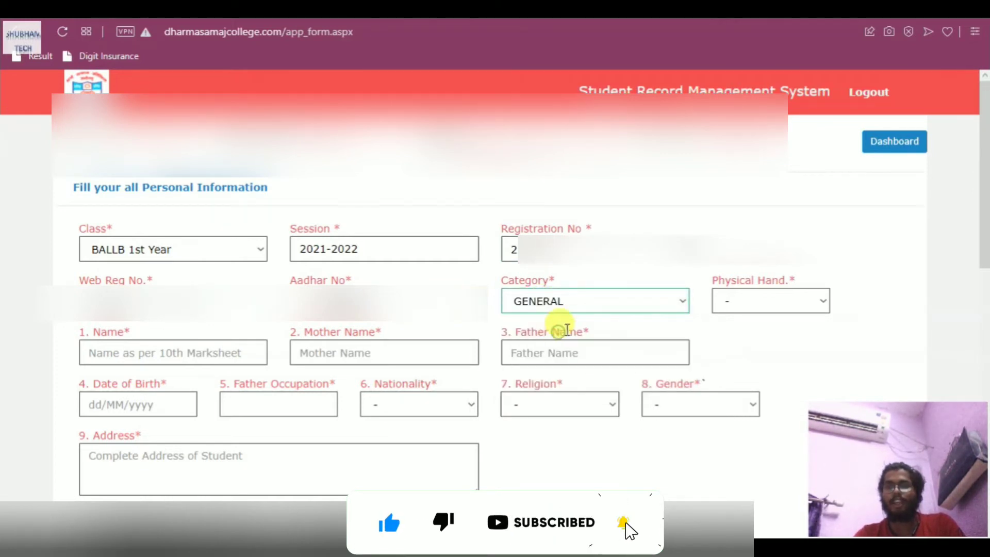
left_click(790, 308)
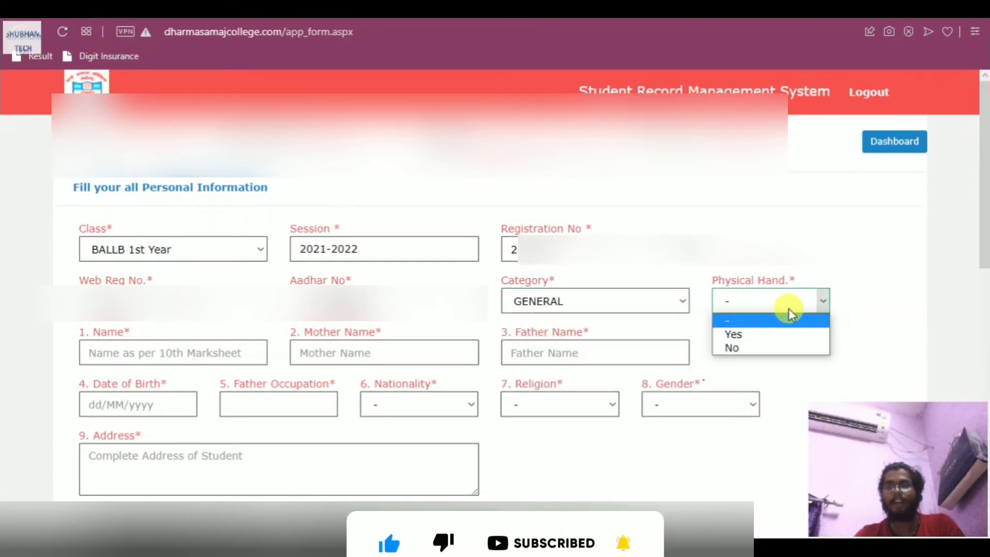
left_click(783, 348)
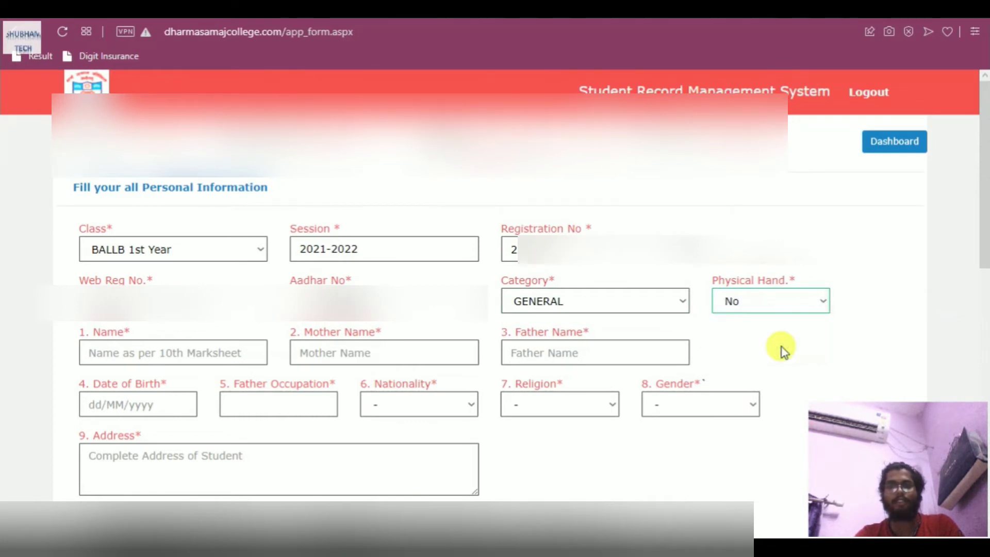
- Fill in the applicant's name, the mother's name and the father's name
left_click(188, 353)
type("ram")
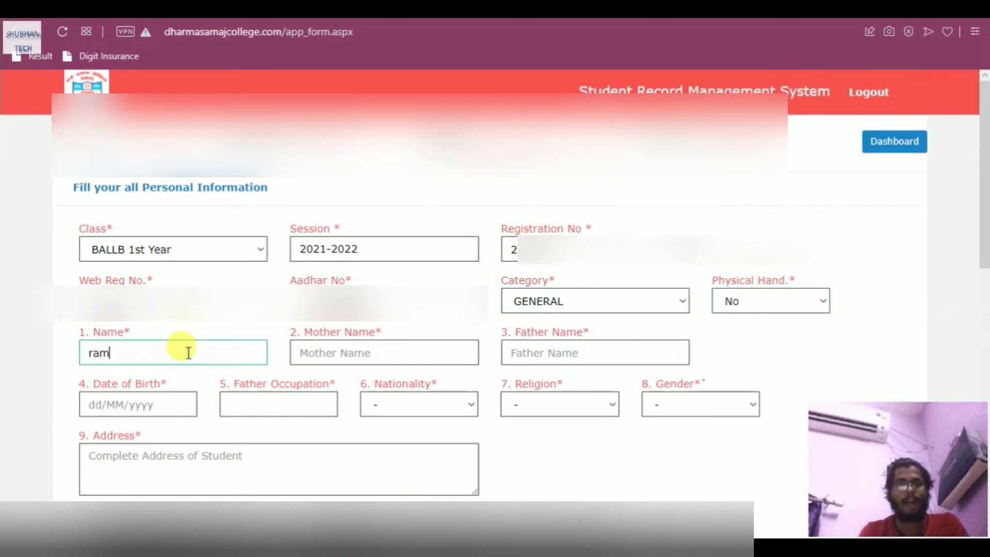
key("Tab")
type("se")
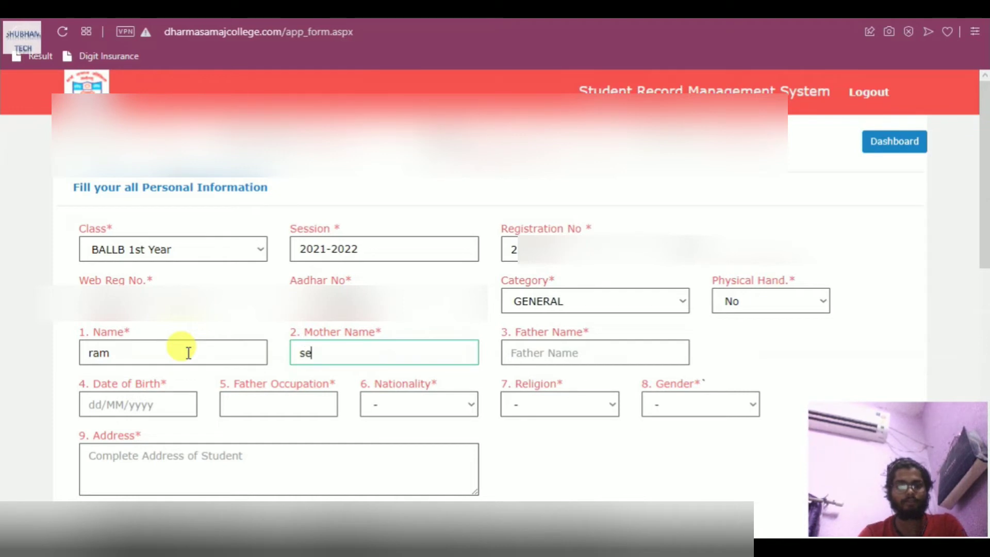
key("Tab")
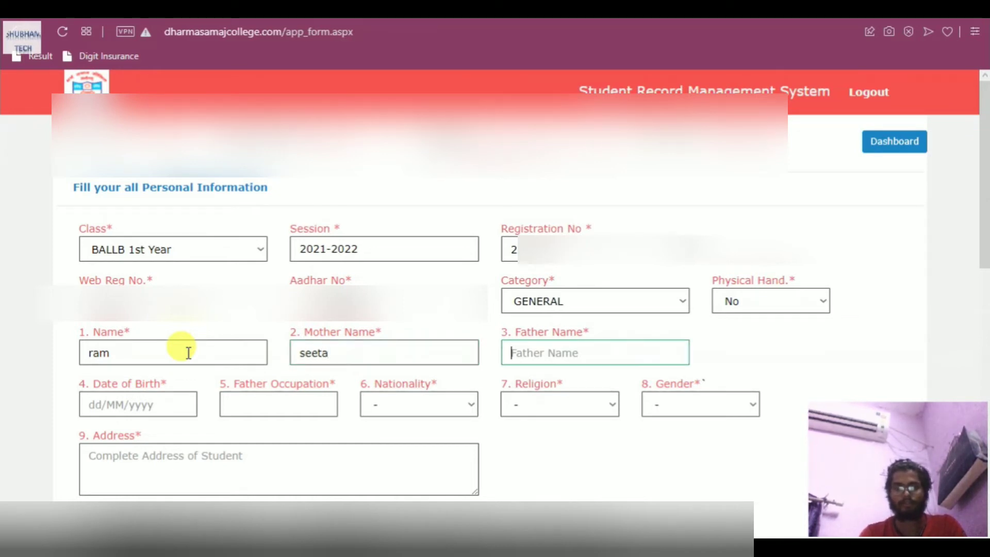
type("darshrath")
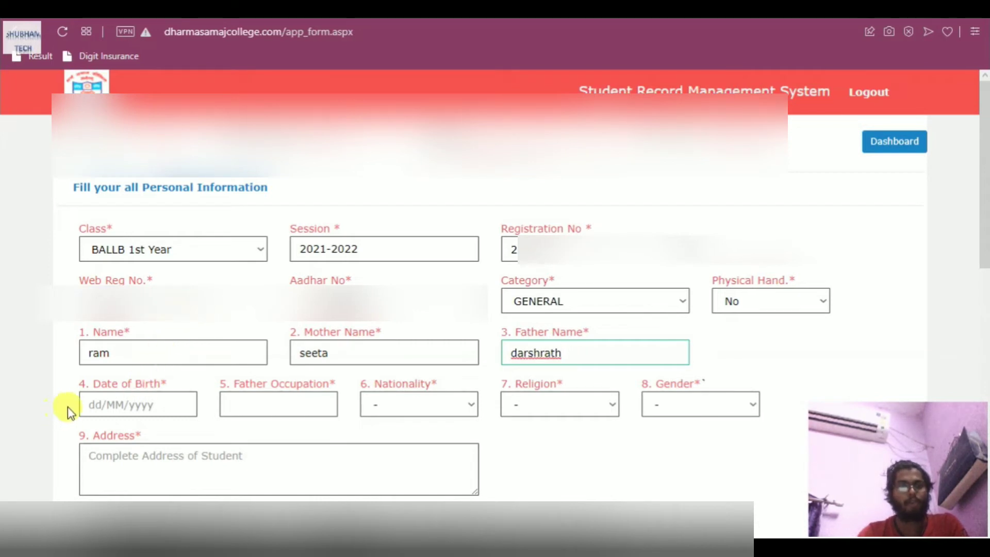
- Enter the applicant's date of birth and set the father's occupation to "service"
left_click(86, 405)
type("1/01")
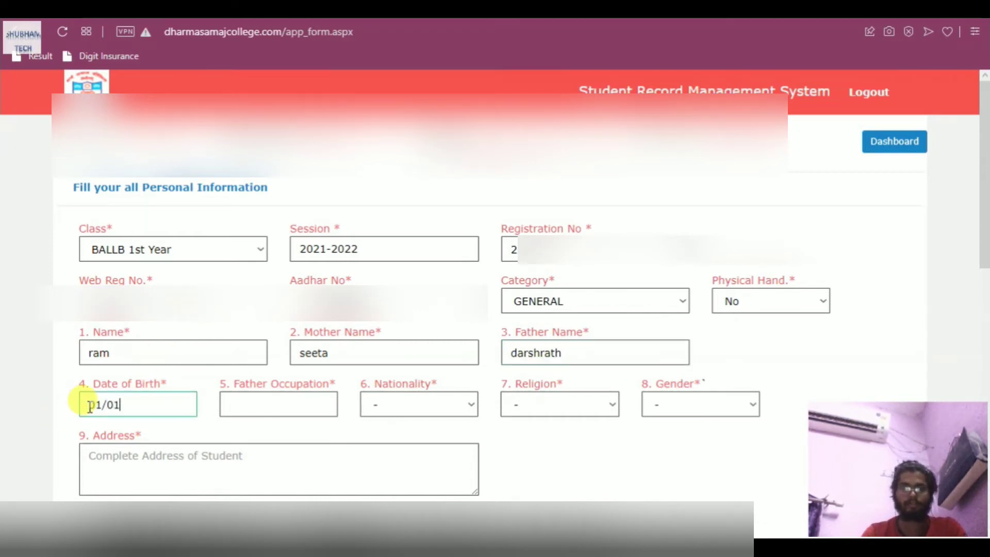
type("/2000")
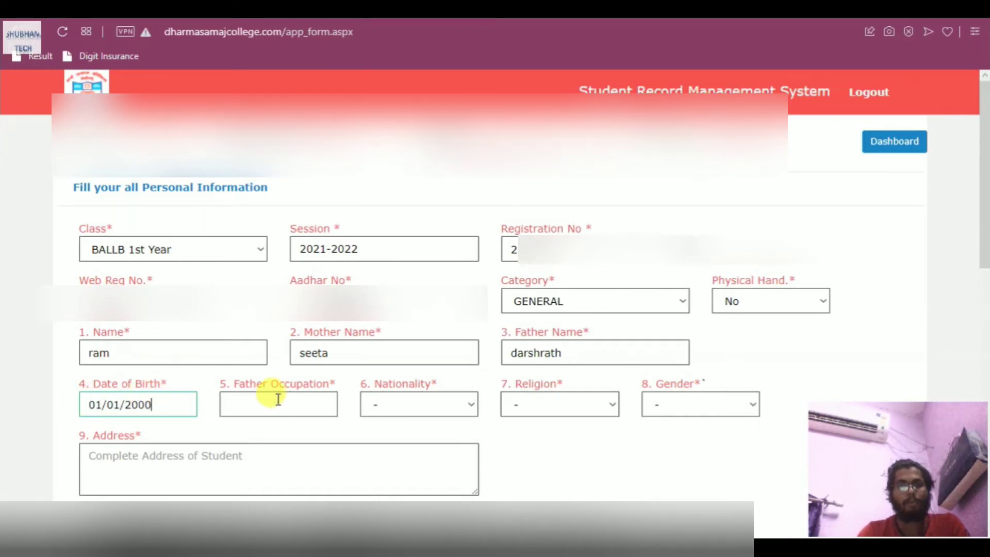
left_click(277, 401)
type("s")
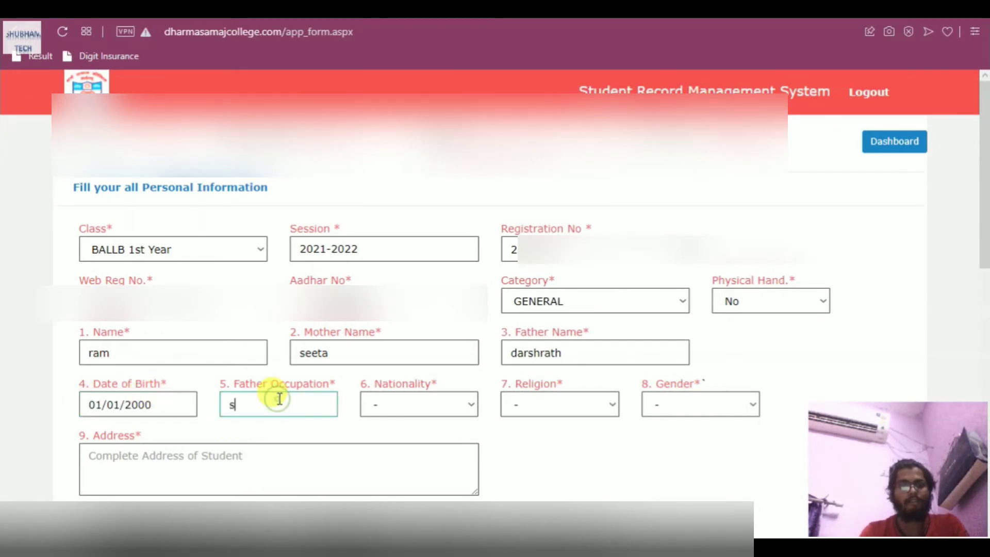
type("ervice")
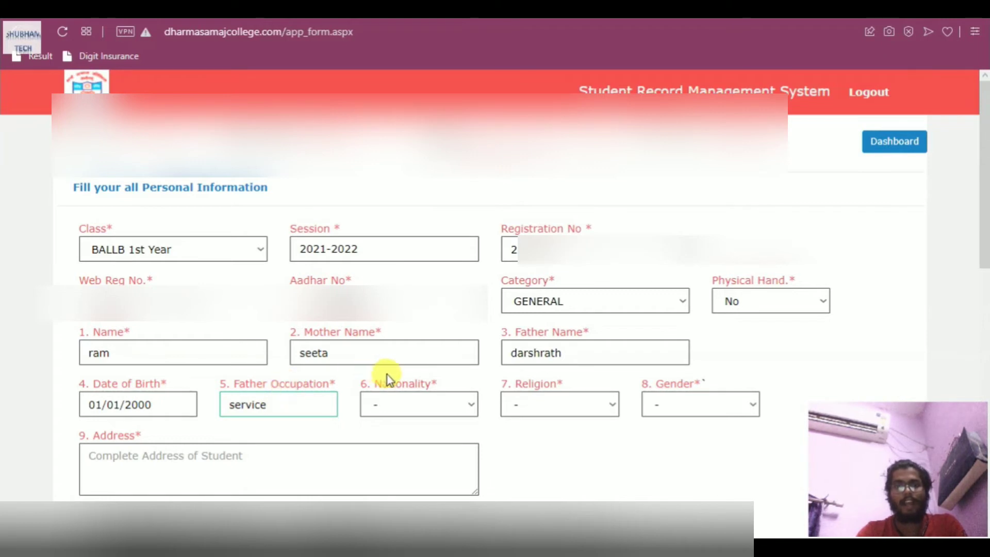
- Set the nationality to INDIAN, the religion to HINDU and the gender to MALE
left_click(467, 405)
left_click(397, 439)
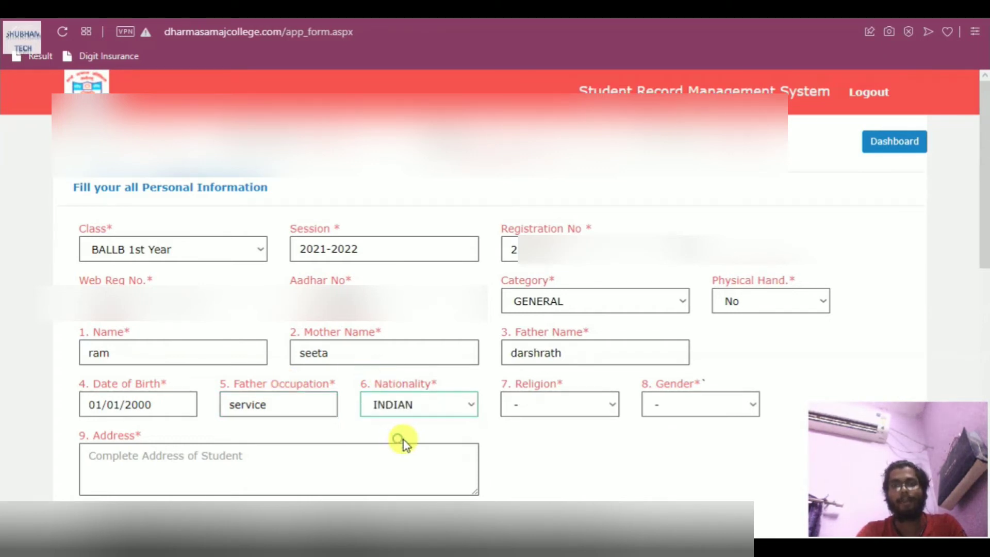
left_click(590, 409)
left_click(582, 439)
left_click(694, 410)
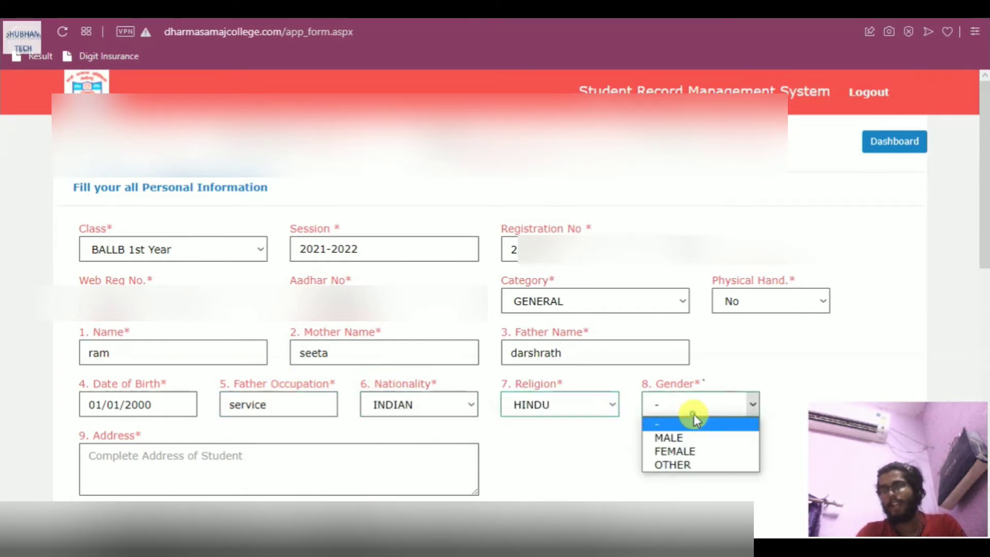
left_click(691, 439)
- Fill in the student's complete address in the personal information section
left_click(293, 454)
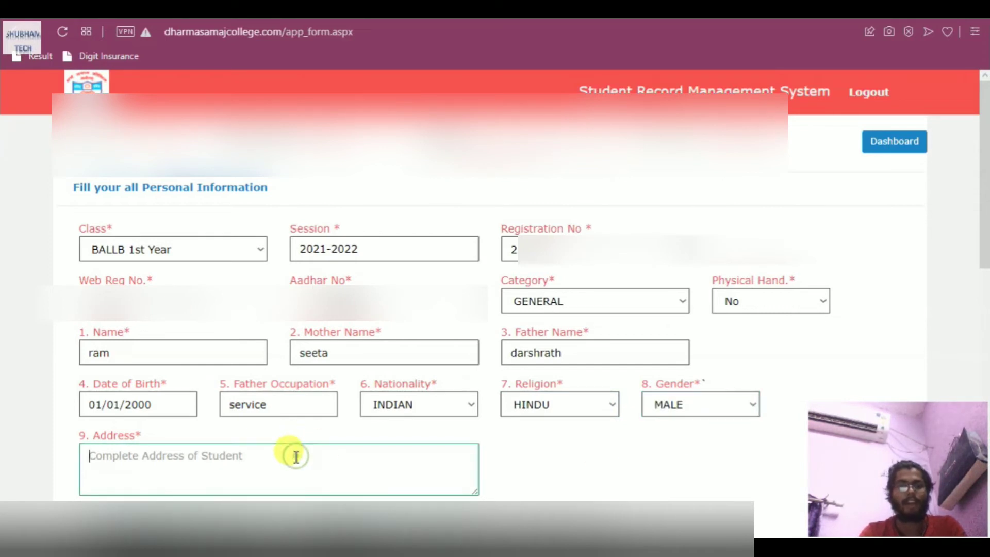
type("aligarh")
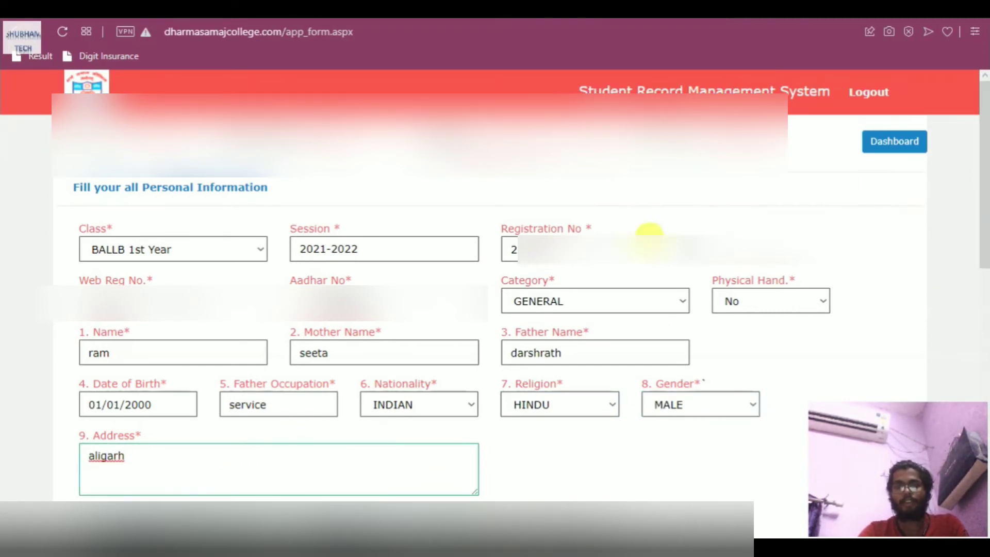
scroll(648, 236, "down", 10)
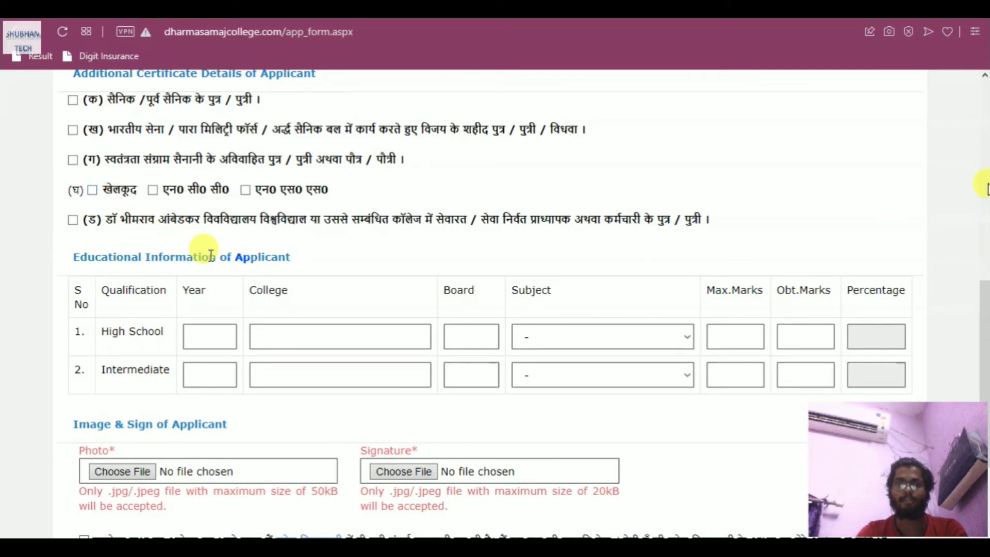
- Enter the High School year 2015 and college "rbs" in the applicant's educational information
left_click_drag(985, 353, 985, 412)
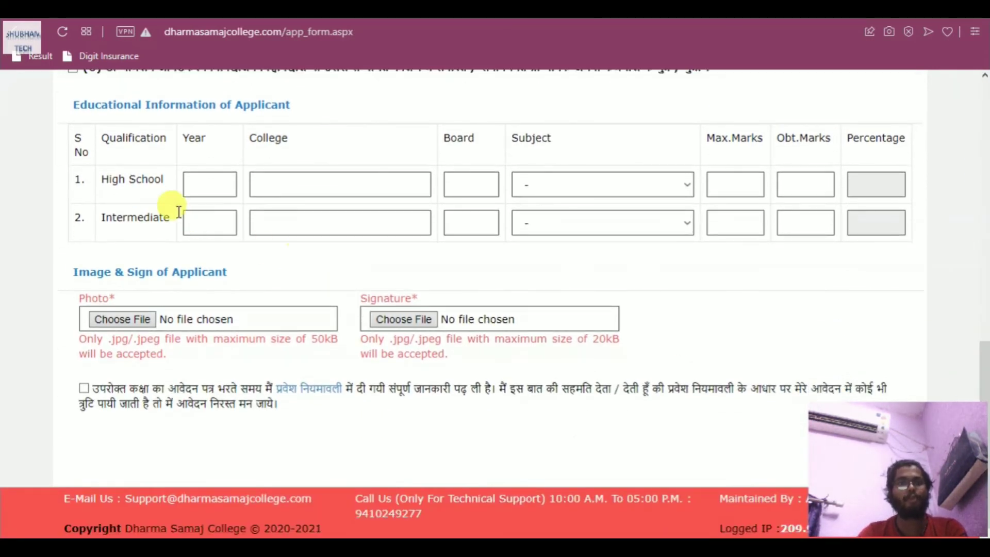
left_click(205, 184)
type("201")
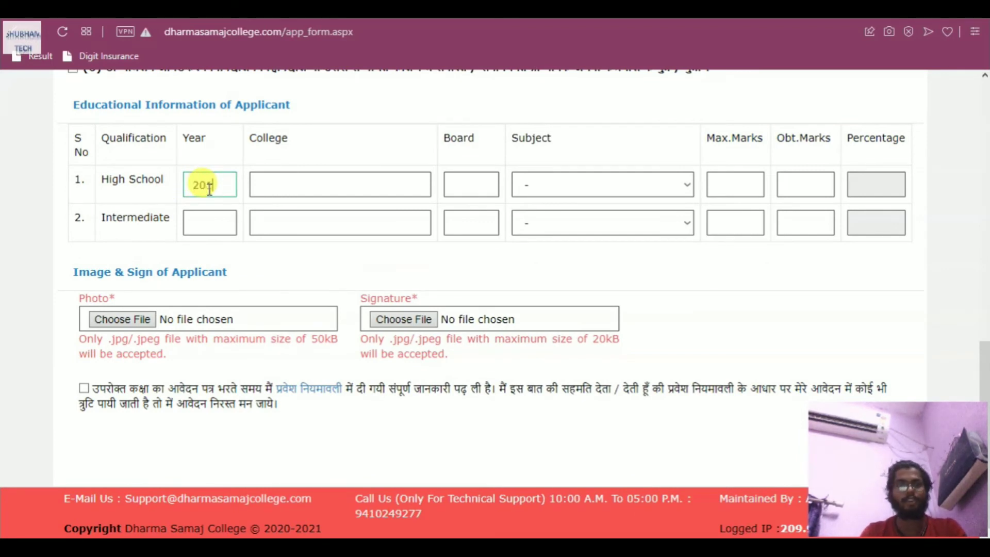
type("5")
key("Tab")
type("rb")
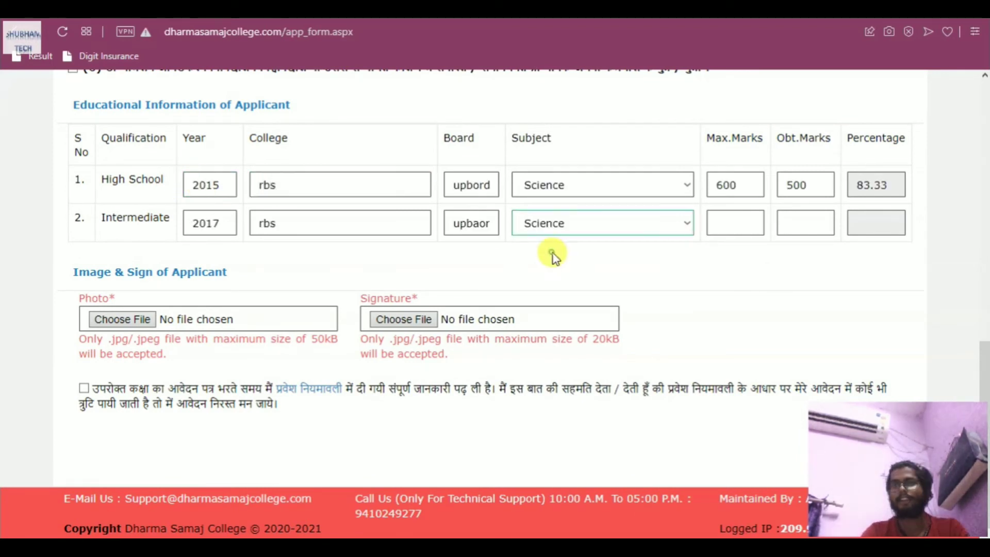
- Set the Intermediate maximum marks to 500 and the obtained marks to 400
left_click(753, 216)
type("500")
key("Tab")
type("400")
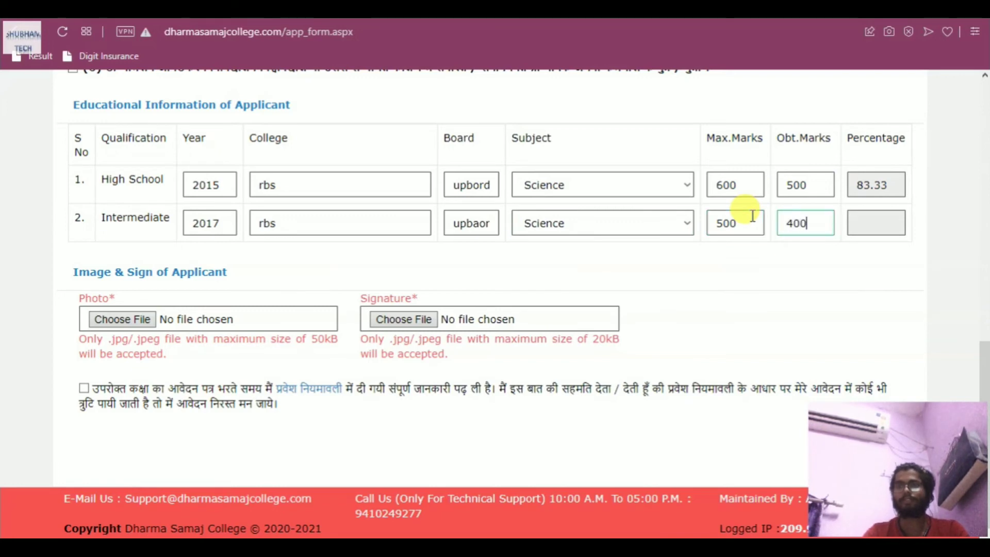
key("Tab")
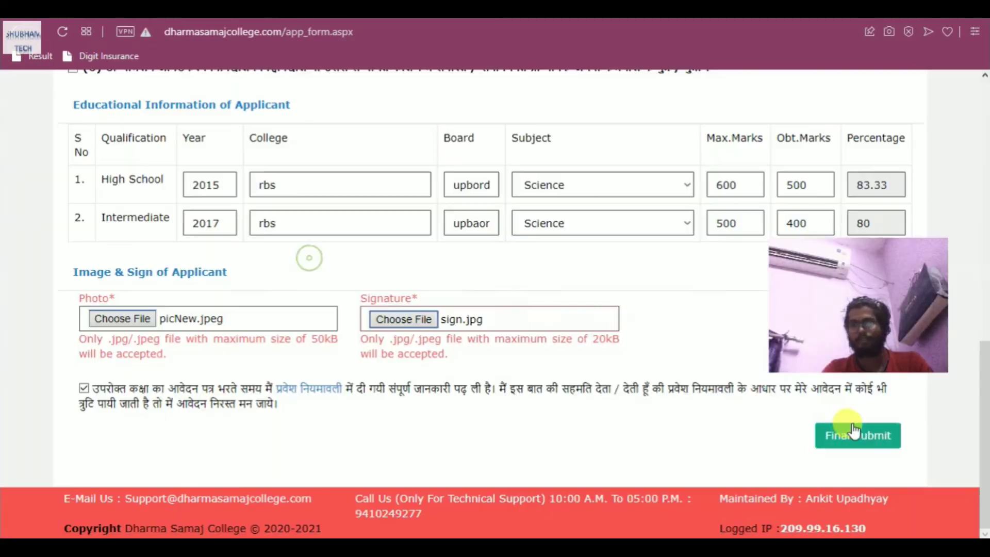
- Make the final submission of the completed admission form
left_click(858, 435)
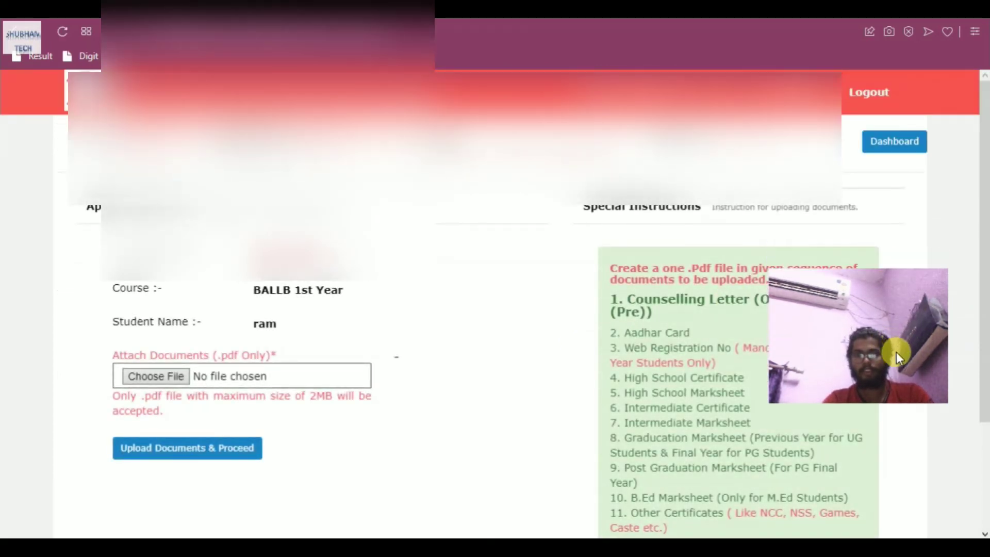
left_click_drag(896, 352, 961, 468)
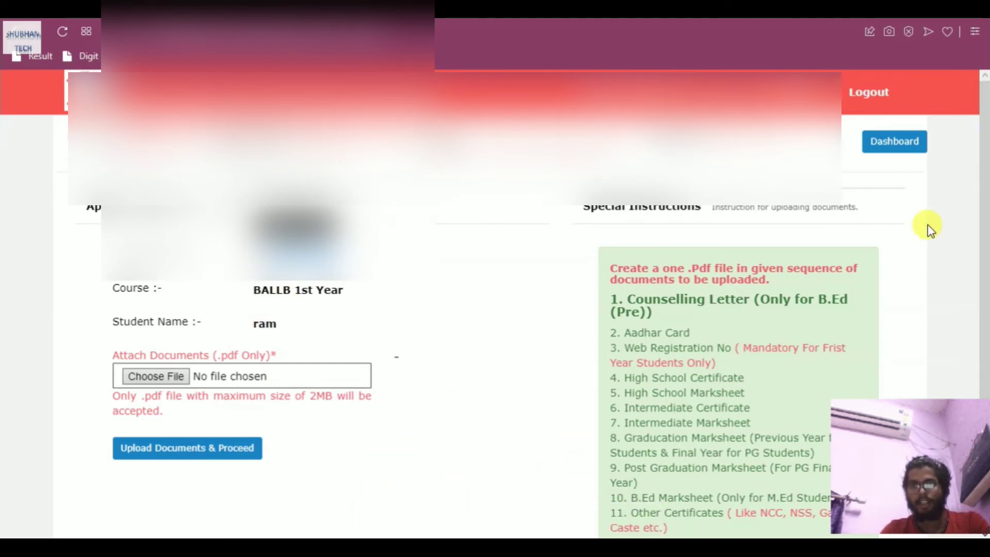
- Review the sequence of documents required in the single PDF and proceed to the application fee payment
left_click_drag(984, 193, 982, 261)
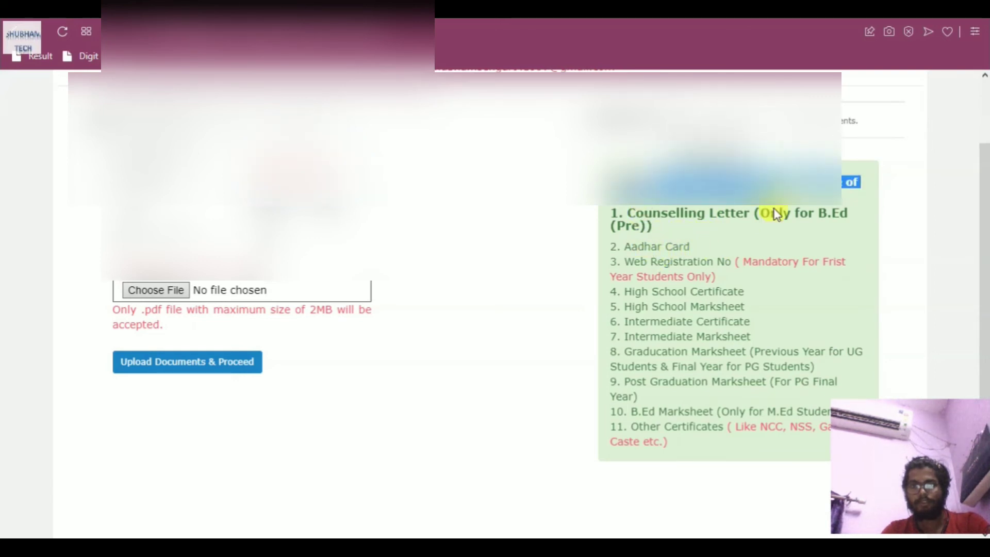
left_click_drag(657, 247, 687, 252)
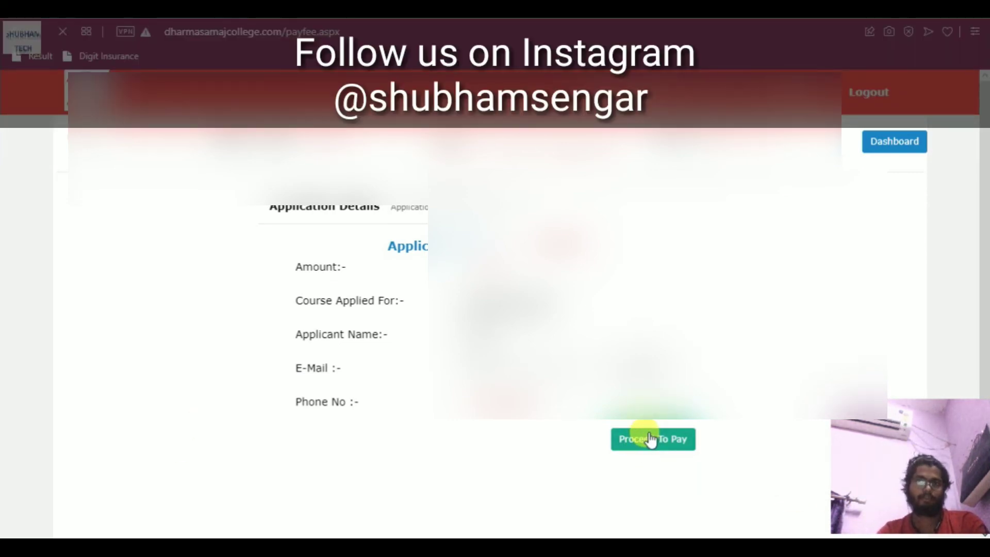
left_click(648, 438)
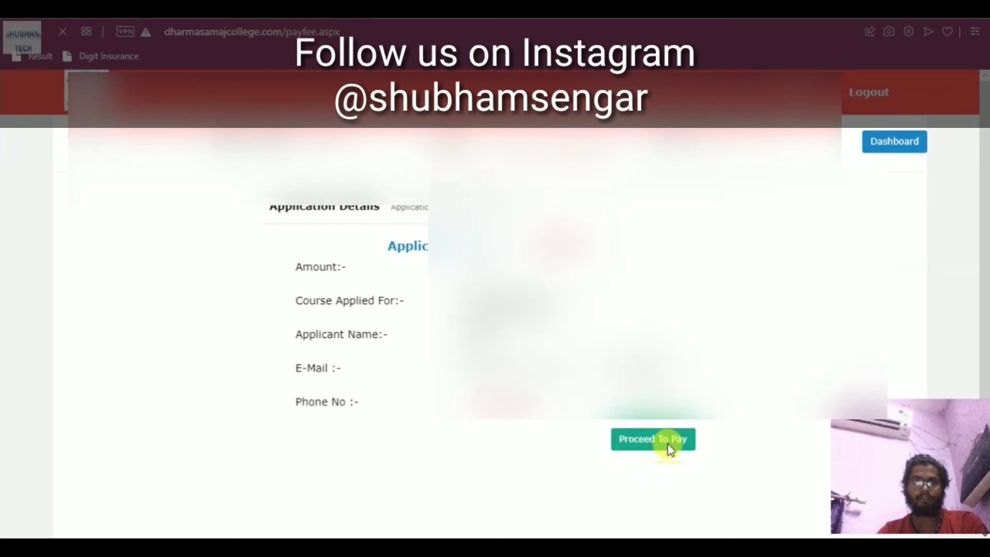